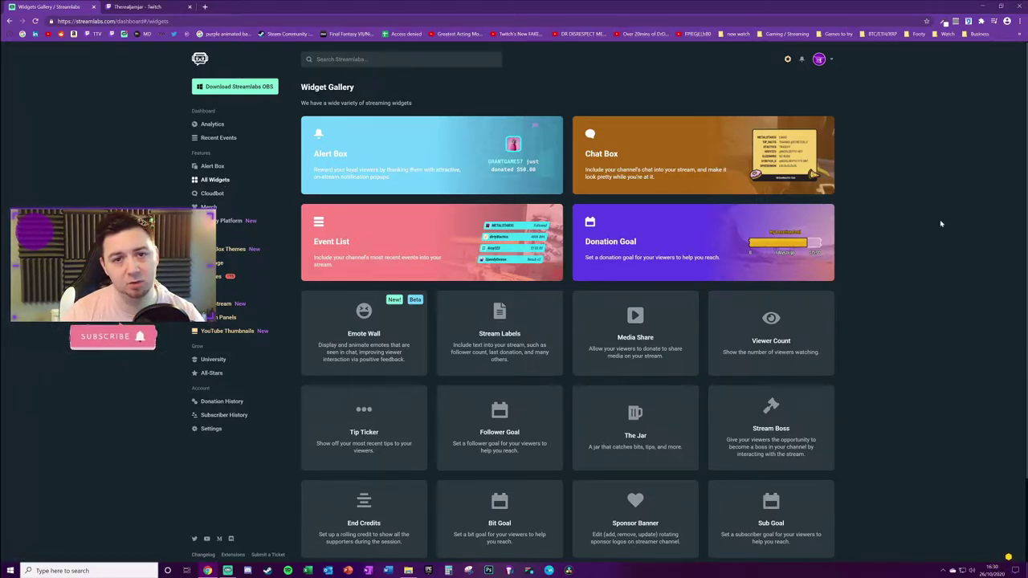
Check the Cloudbot modules and open the Emote Wall widget's settings from the widget gallery.
click(212, 194)
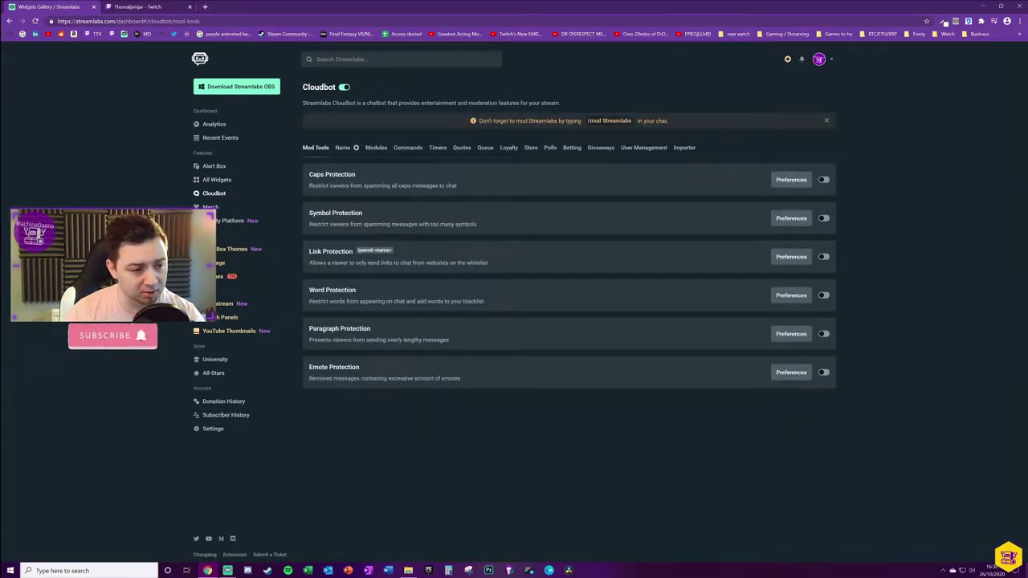
click(379, 149)
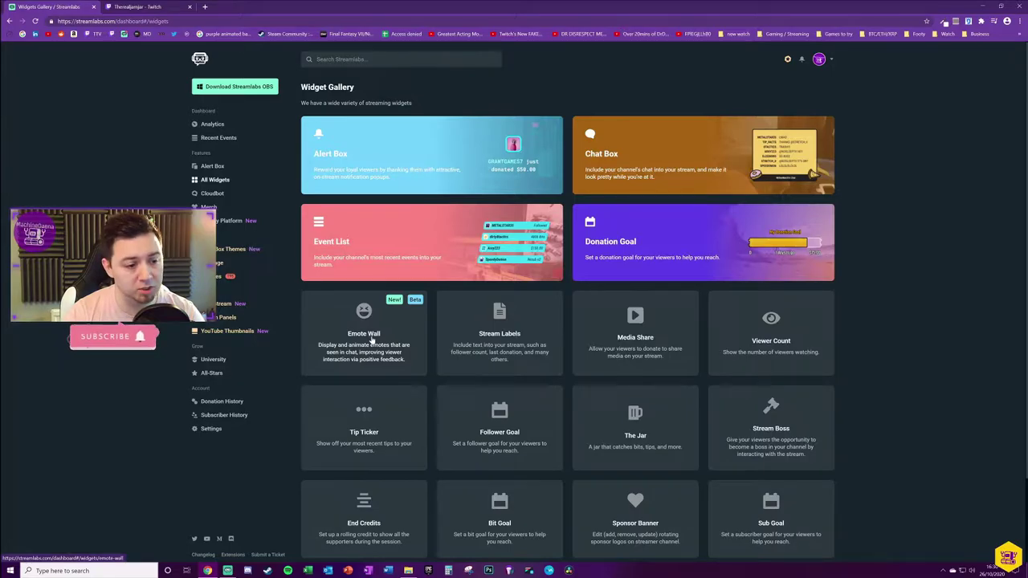
click(372, 340)
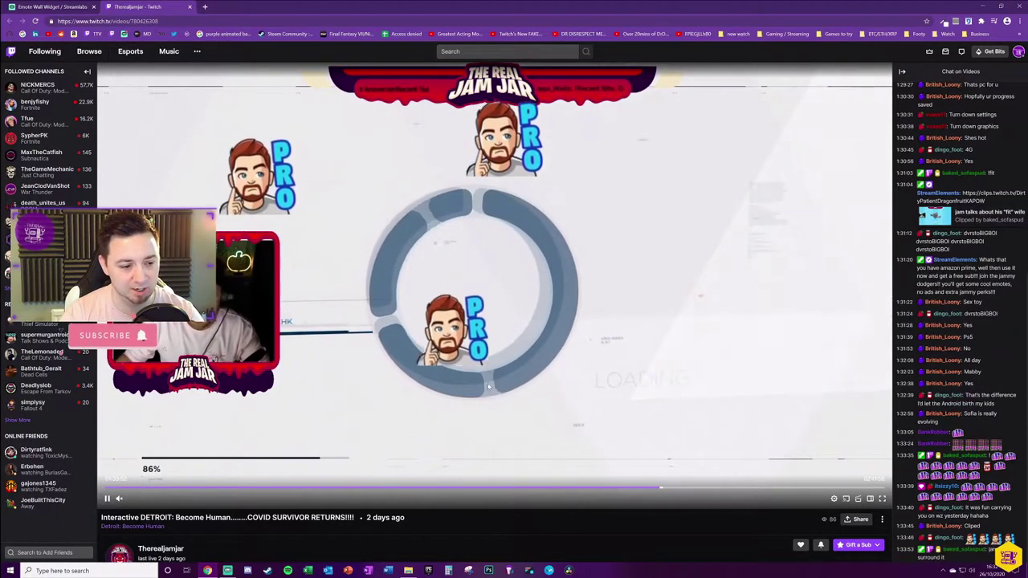
Pause the Twitch replay that shows emotes on stream and return to the Emote Wall settings.
click(107, 498)
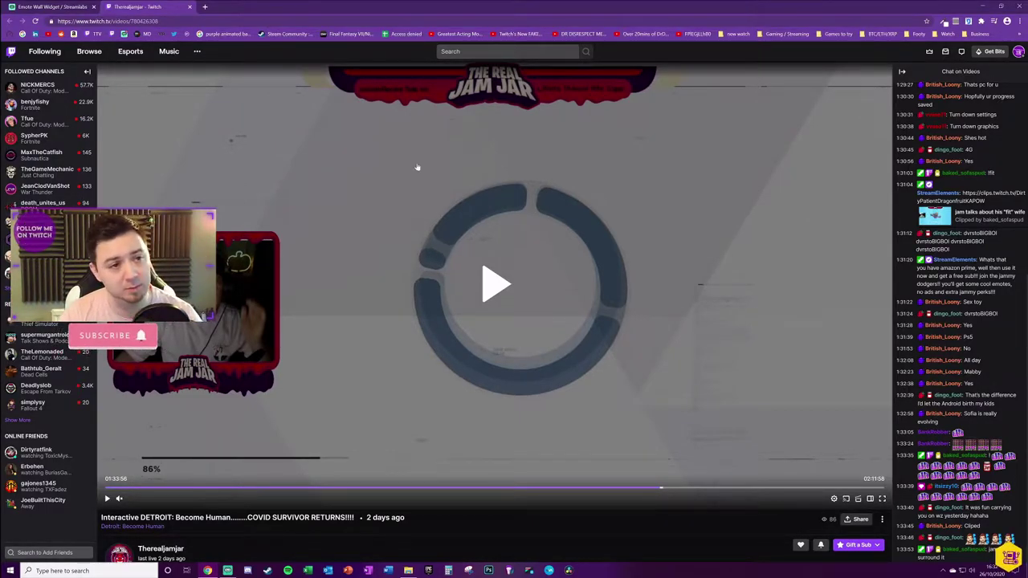
click(65, 7)
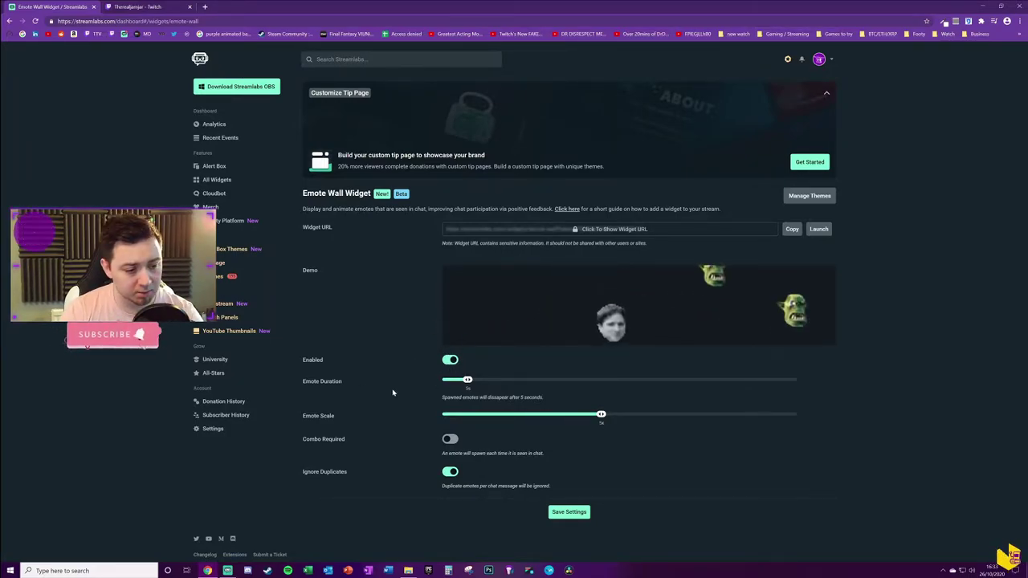
Try the Emote Duration at its 60-second maximum and return it to 5 seconds.
drag(464, 397, 500, 397)
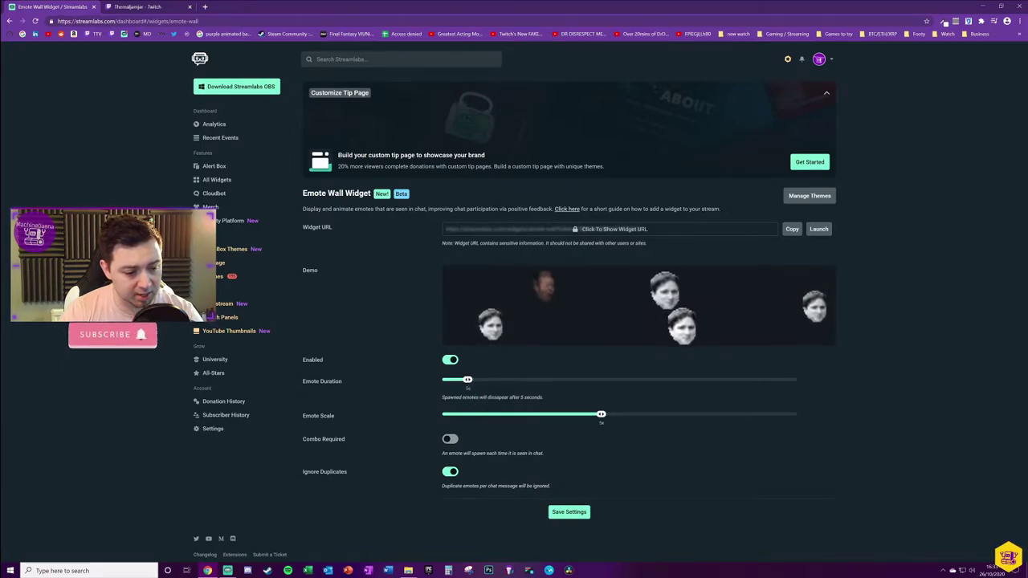
click(545, 396)
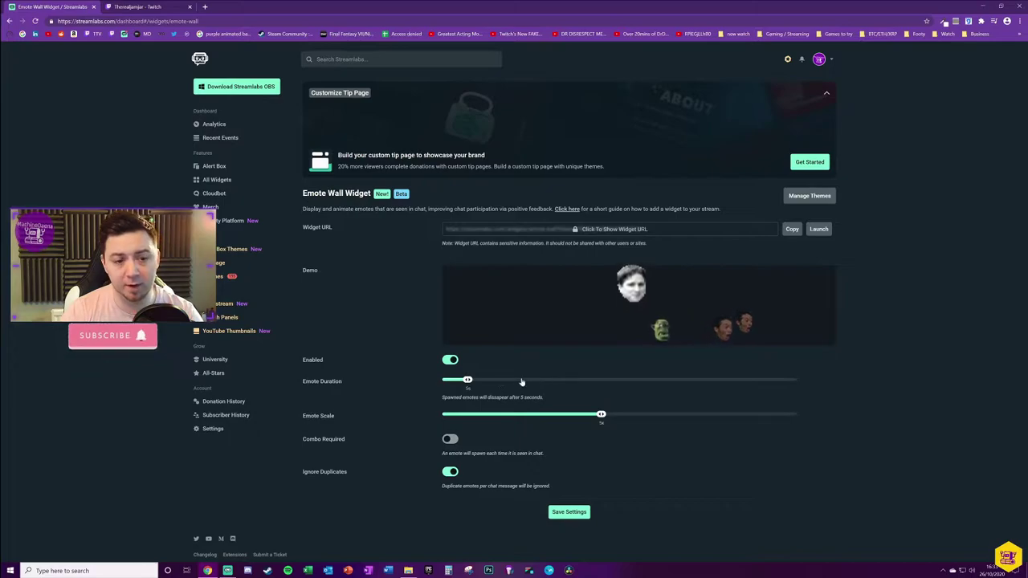
drag(468, 379, 790, 383)
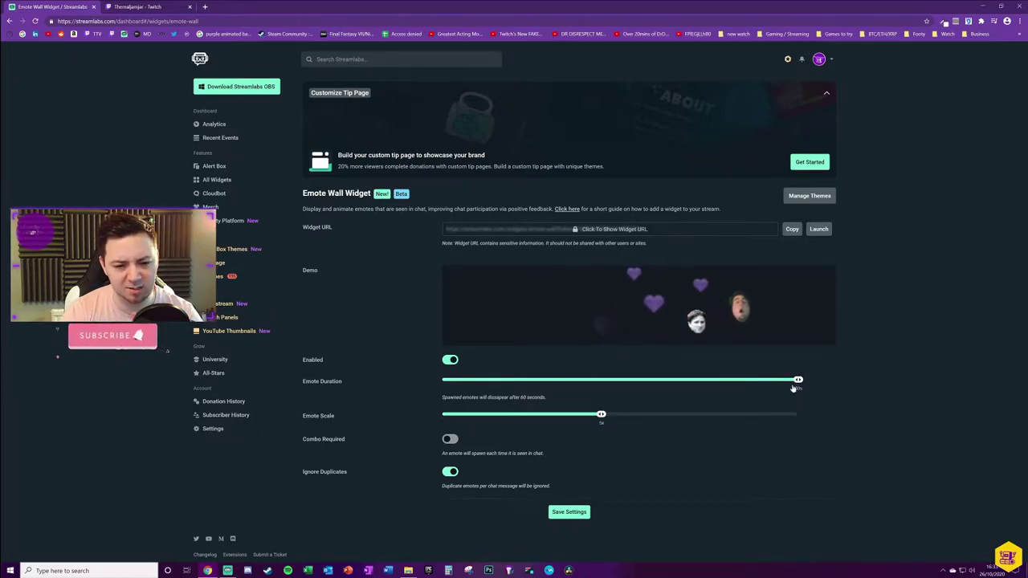
drag(793, 381, 448, 388)
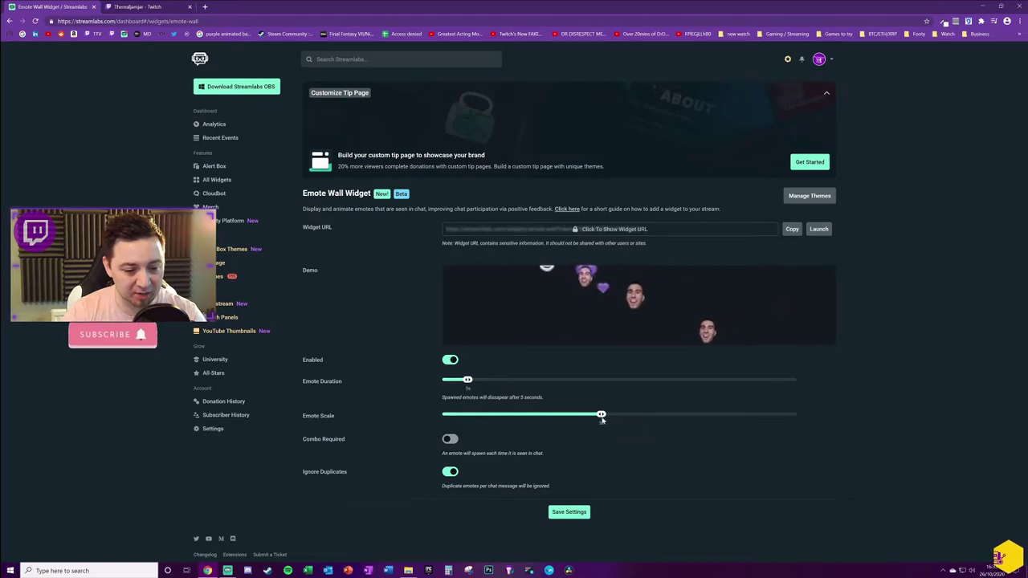
Try the Emote Scale at its maximum of 10 and at its minimum, and return it to 5.
drag(601, 417, 874, 431)
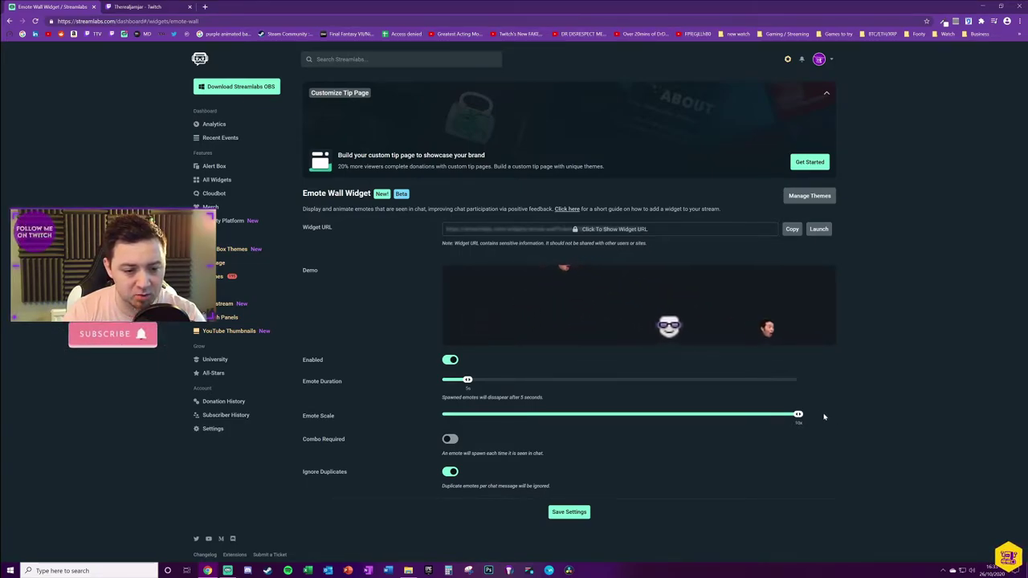
drag(798, 414, 443, 414)
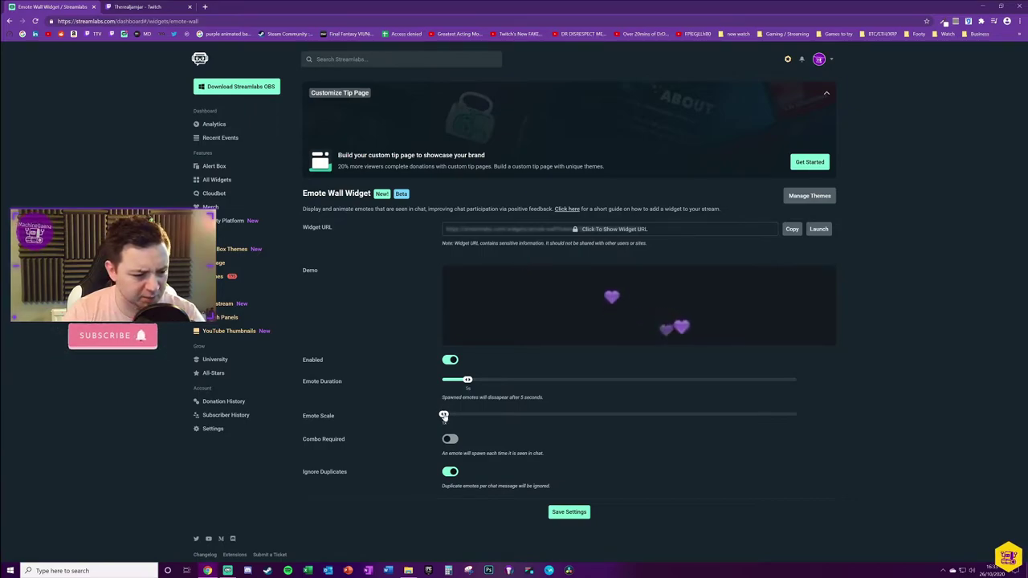
mouse_move(600, 414)
mouse_down()
mouse_move(536, 415)
mouse_move(599, 416)
mouse_up()
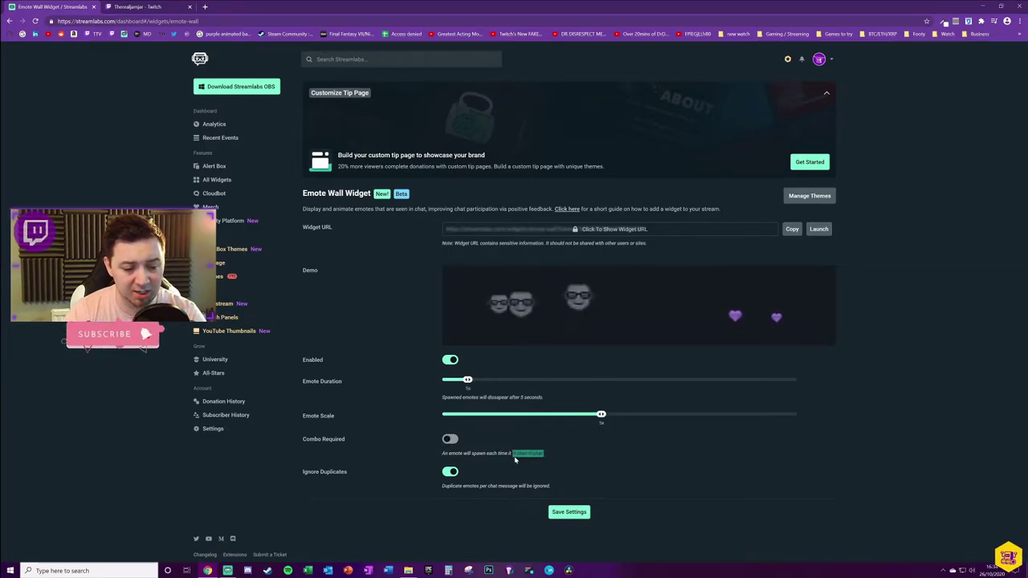
Try Combo Required with a combo timeframe of 1 second, restore the timeframe to 10 seconds and disable the option.
click(448, 439)
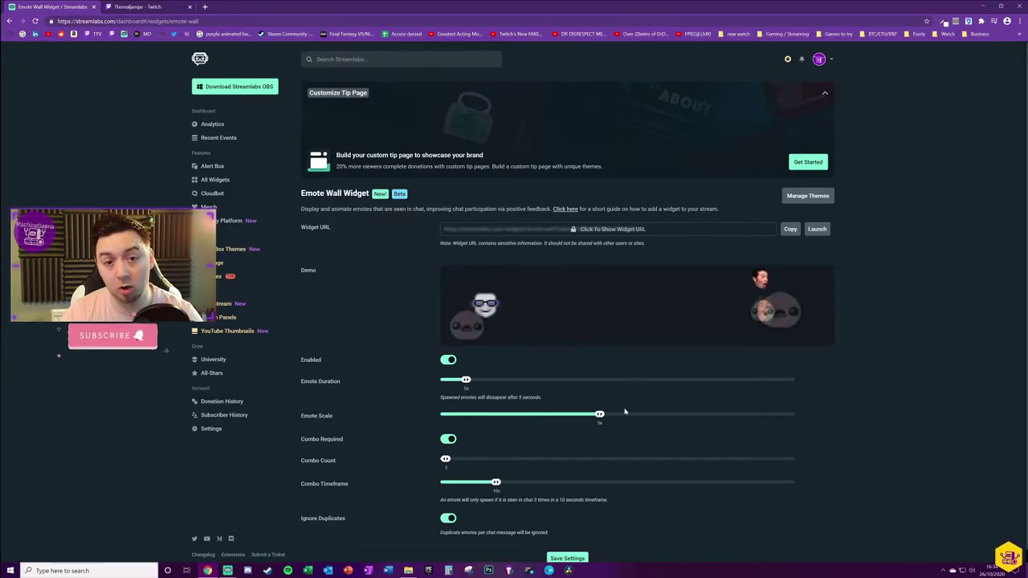
mouse_move(445, 459)
mouse_down()
mouse_move(796, 459)
mouse_move(445, 459)
mouse_up()
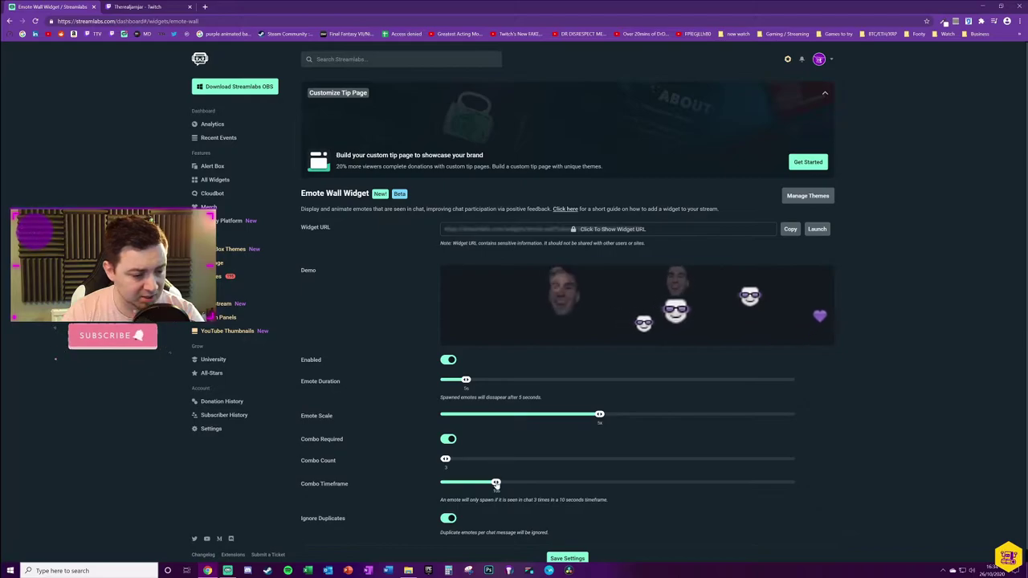
drag(495, 483, 411, 522)
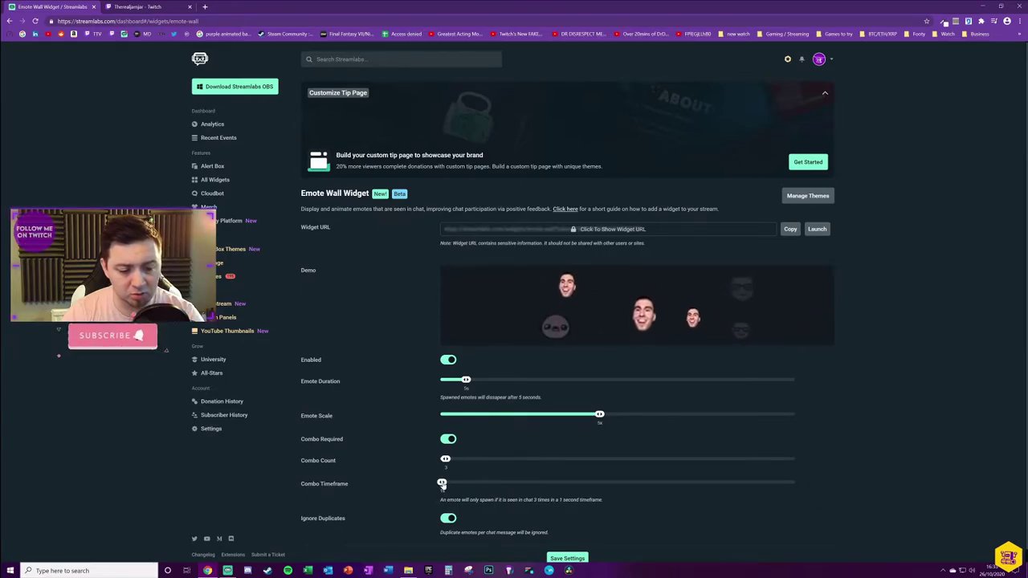
drag(441, 483, 501, 483)
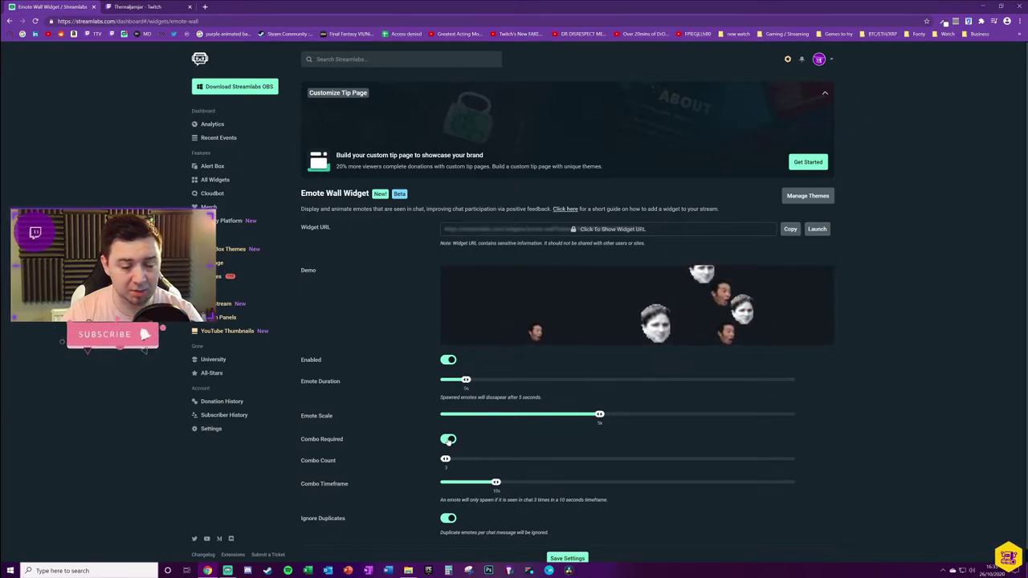
click(448, 439)
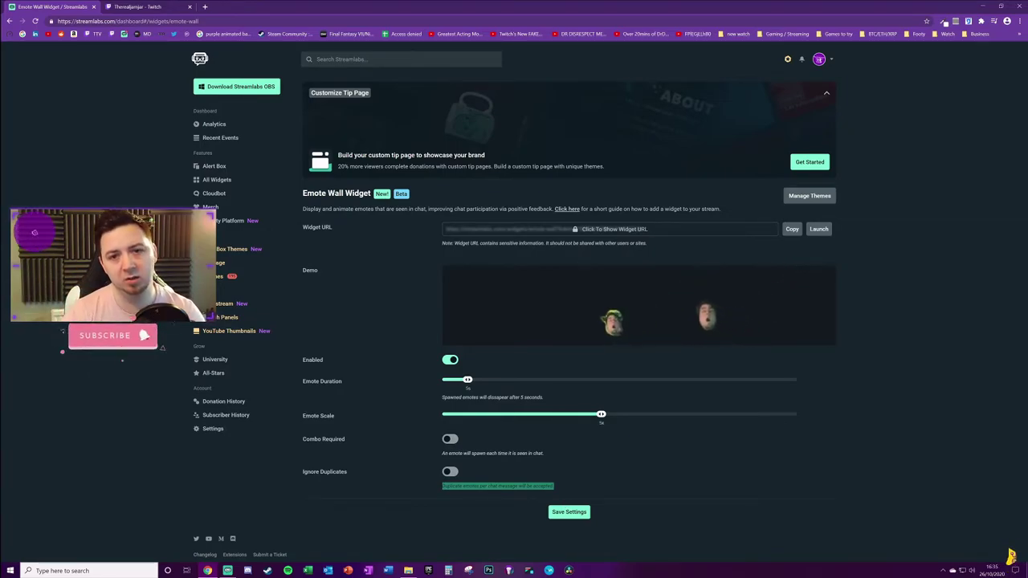
Turn off Ignore Duplicates for the Emote Wall and save the widget settings.
click(768, 454)
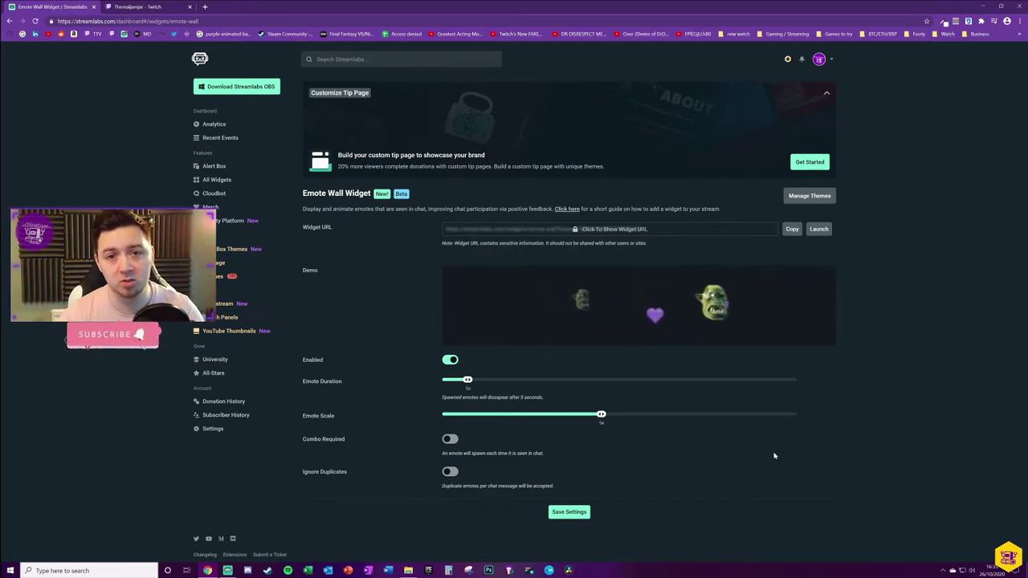
click(450, 472)
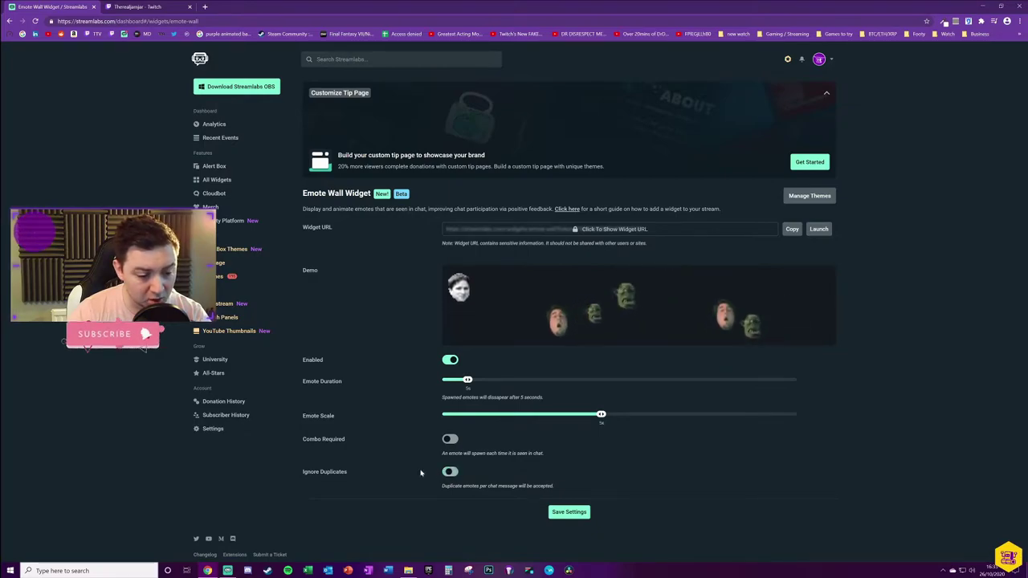
click(570, 514)
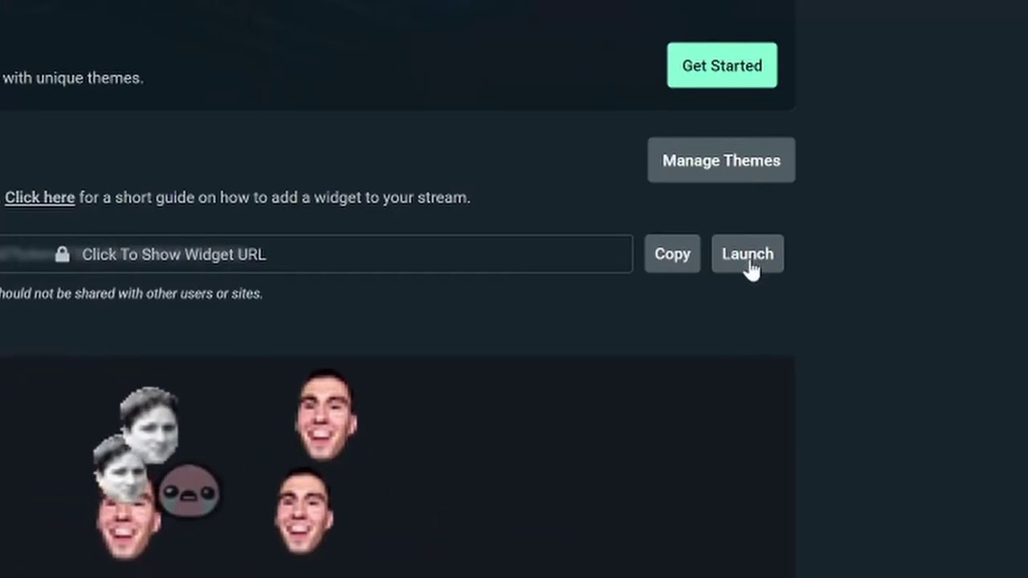
Test the Emote Wall in its launched window by turning on Ignore Duplicates and sending the pasted emotes in the stream chat.
click(746, 263)
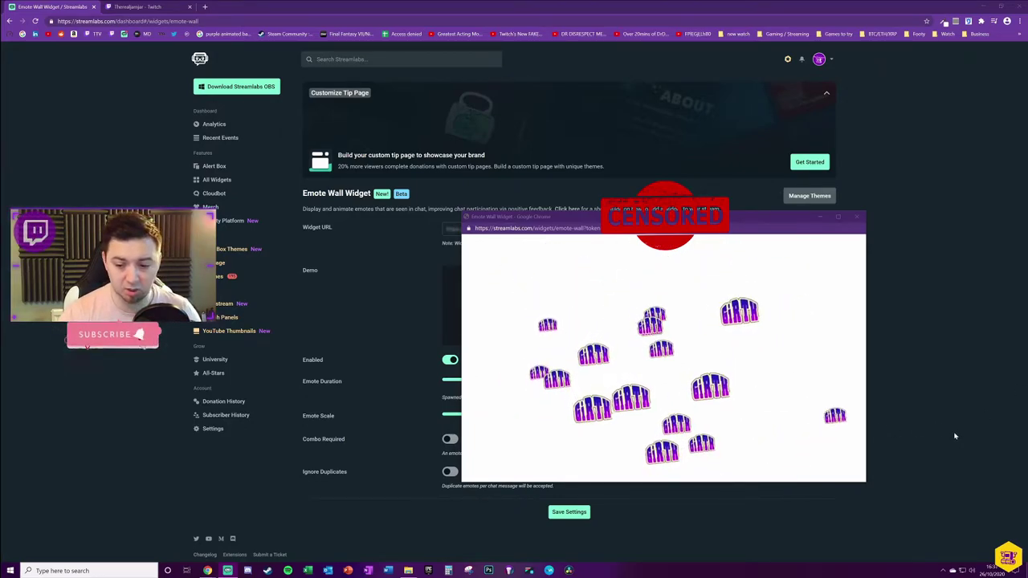
click(449, 471)
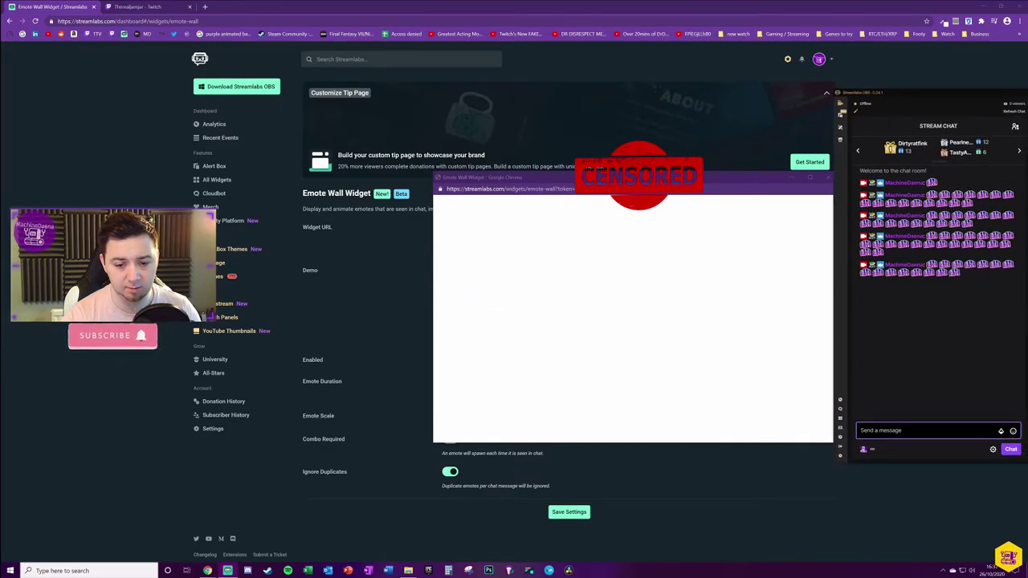
key(ctrl+v)
key(Return)
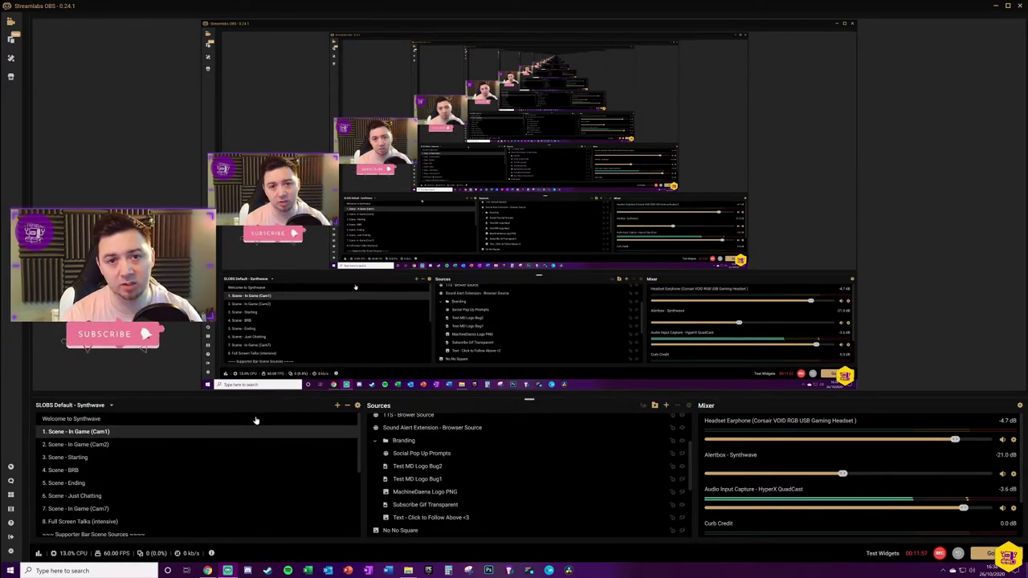
Examine the widget sources offered in Streamlabs OBS for an Emote Wall entry, comparing them with the web dashboard's widget gallery.
click(665, 407)
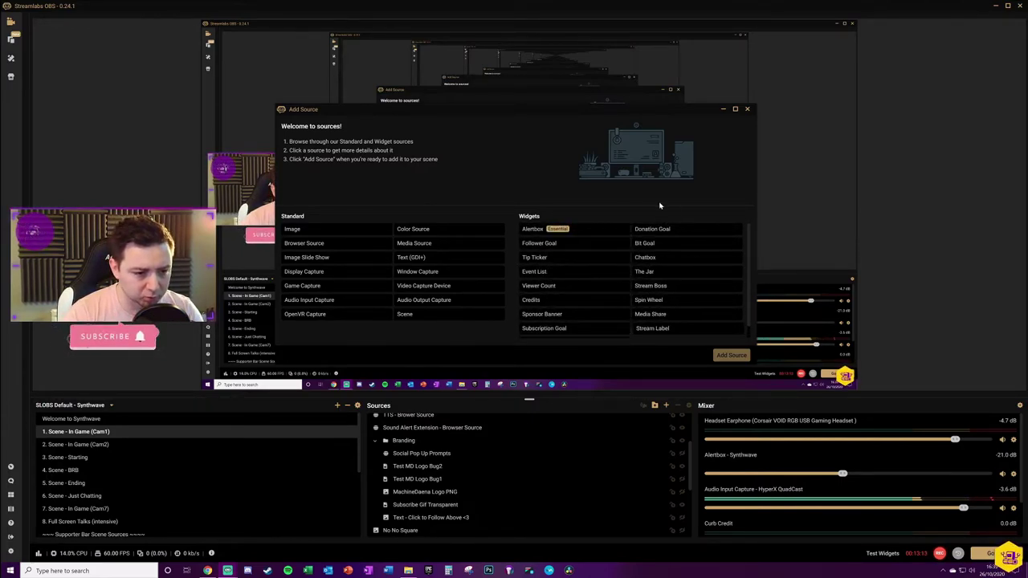
scroll(674, 329, down, 1)
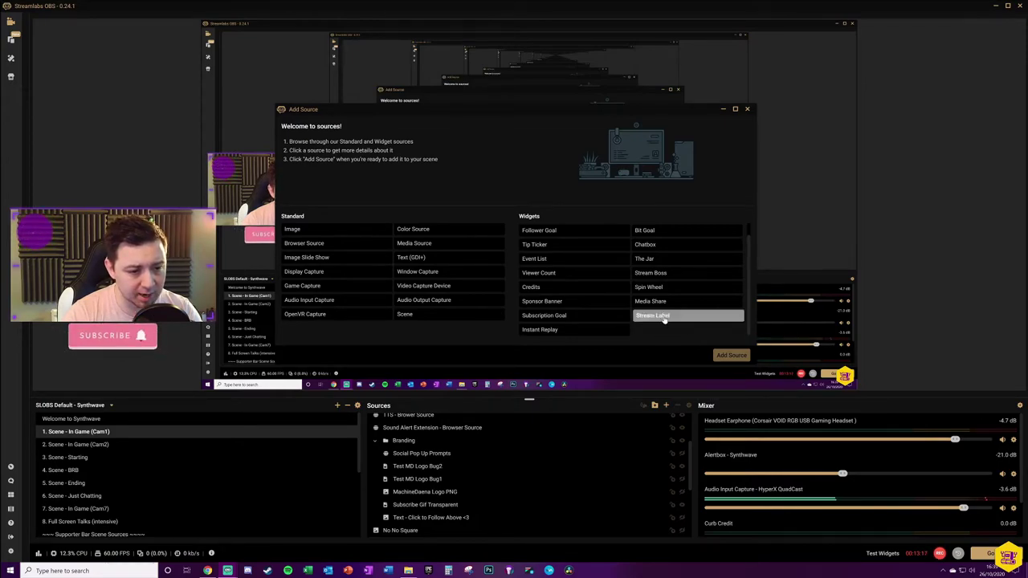
scroll(666, 319, up, 1)
scroll(573, 302, down, 1)
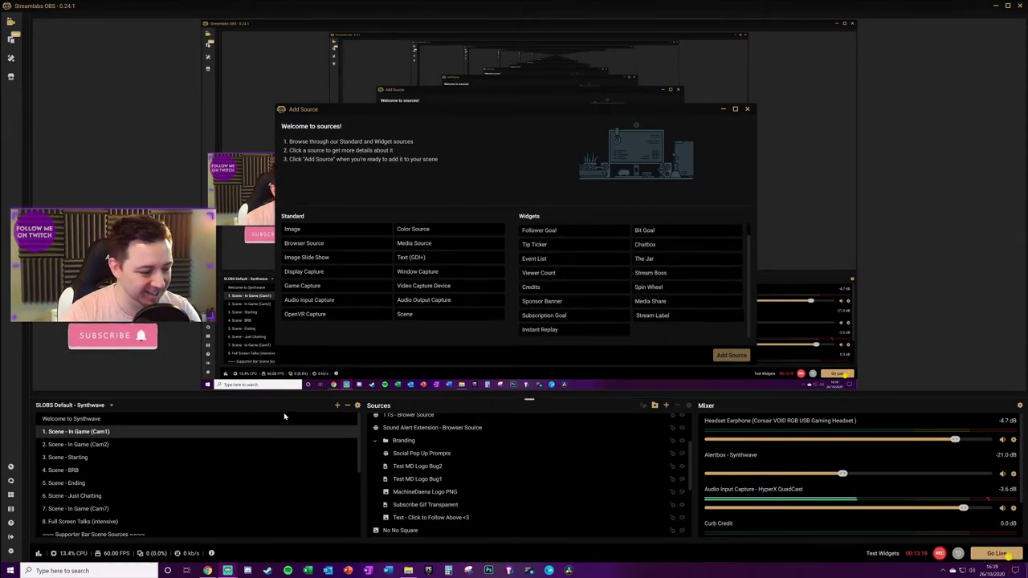
click(208, 570)
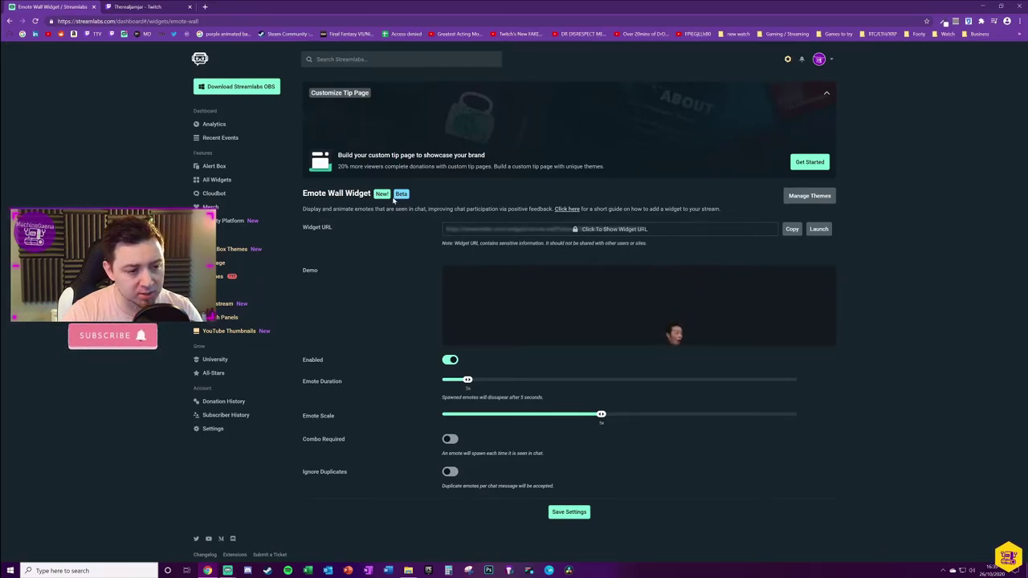
key(alt+Left)
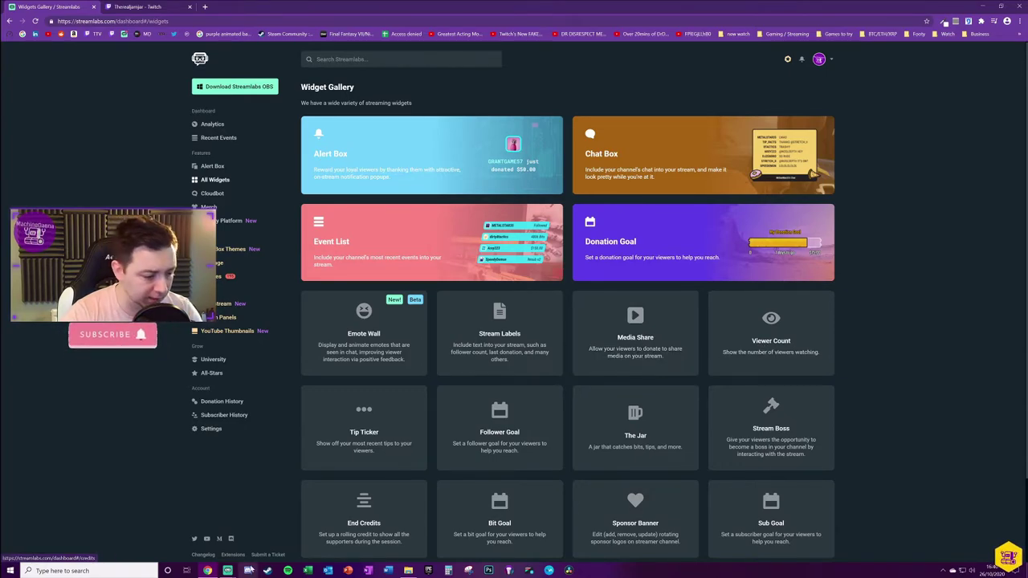
click(227, 570)
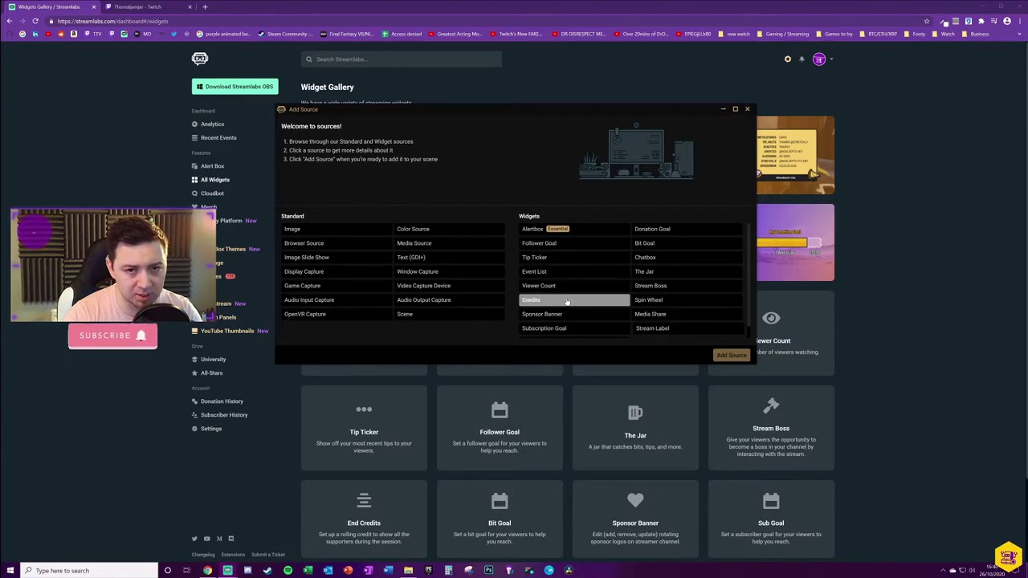
scroll(642, 325, down, 1)
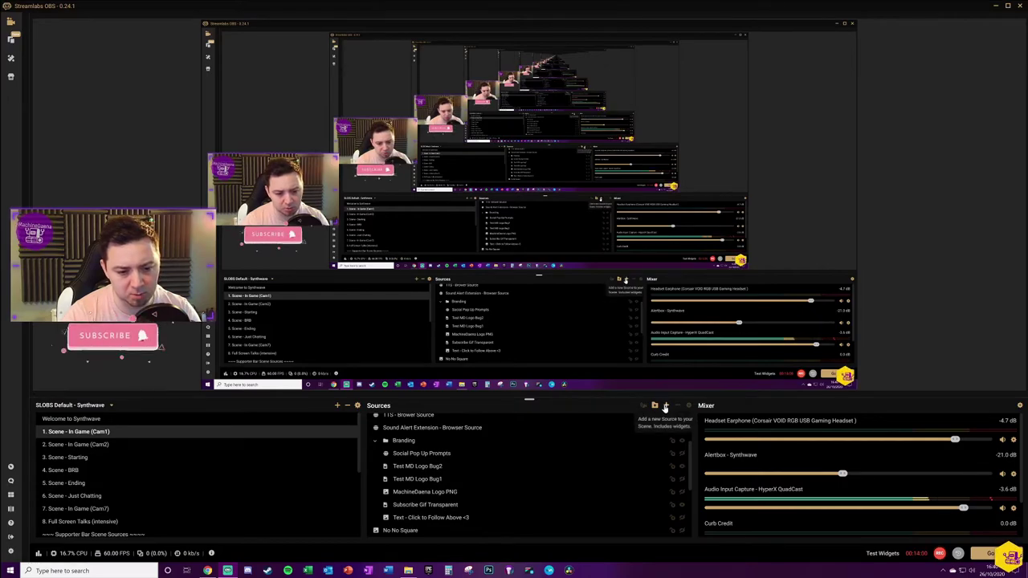
Add a new browser source named "Browser Source - Emote Wall TEST" to the In Game (Cam1) scene.
click(664, 407)
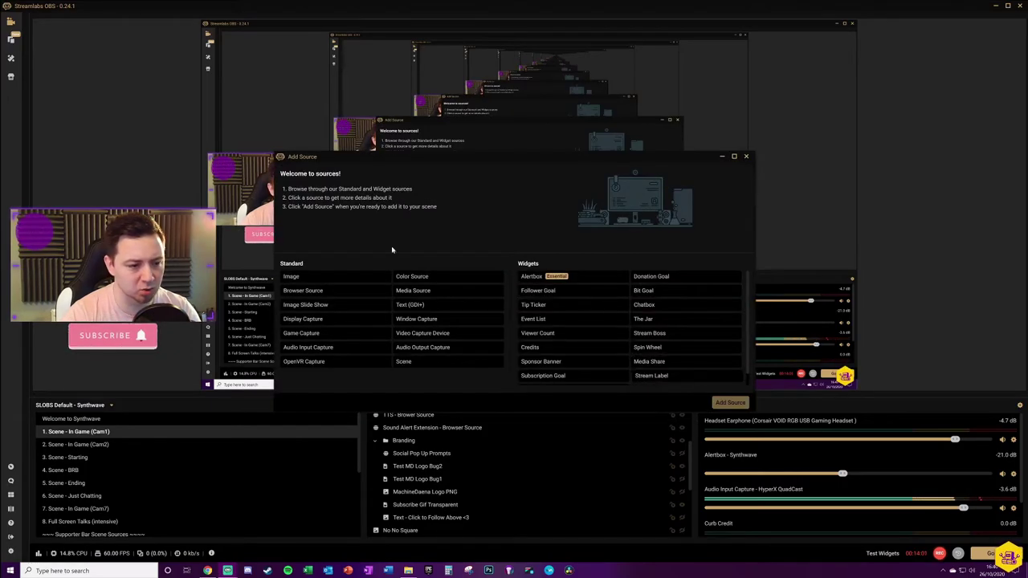
click(336, 292)
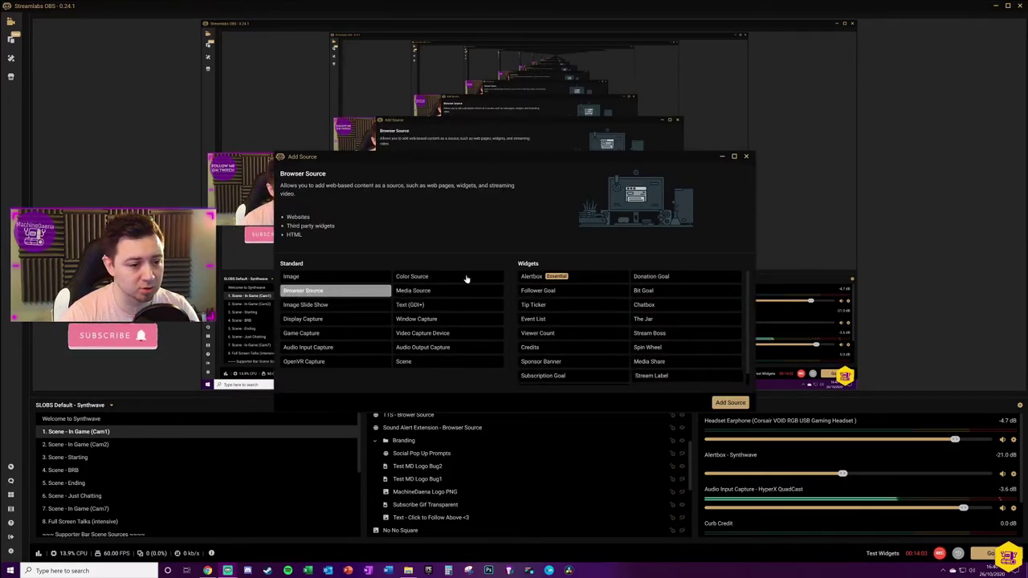
click(728, 402)
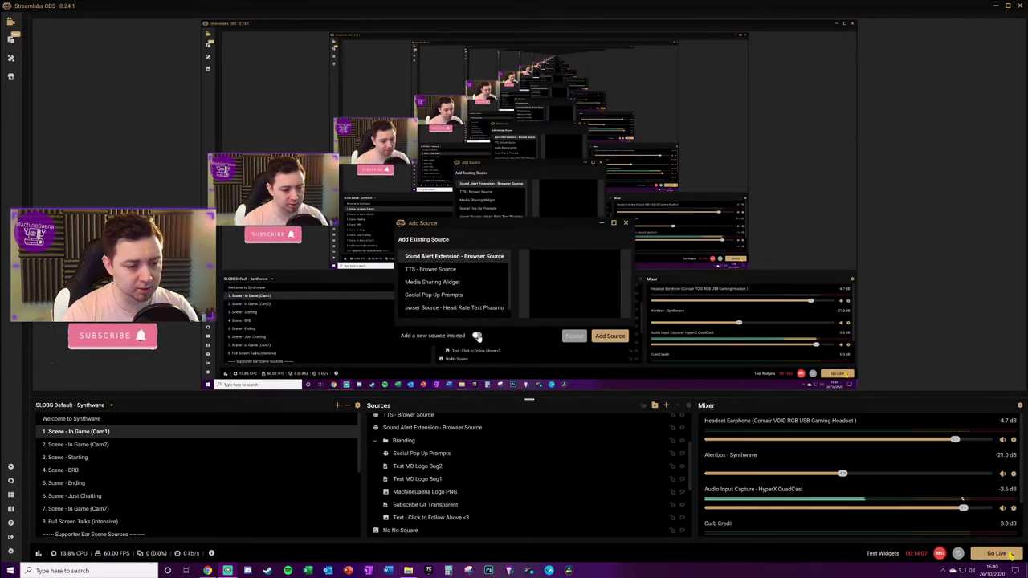
click(477, 335)
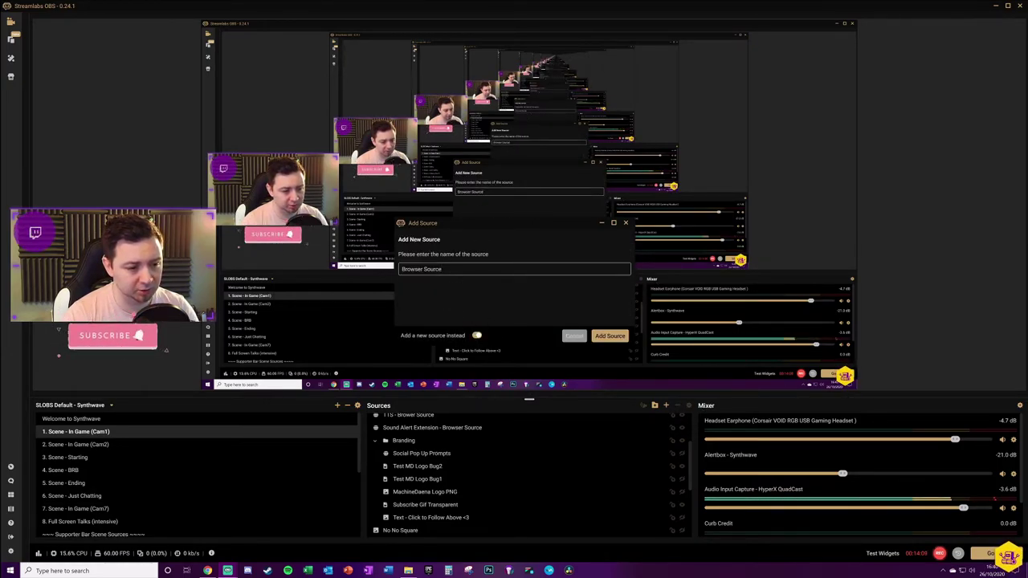
text(- W)
key(BackSpace)
text(E)
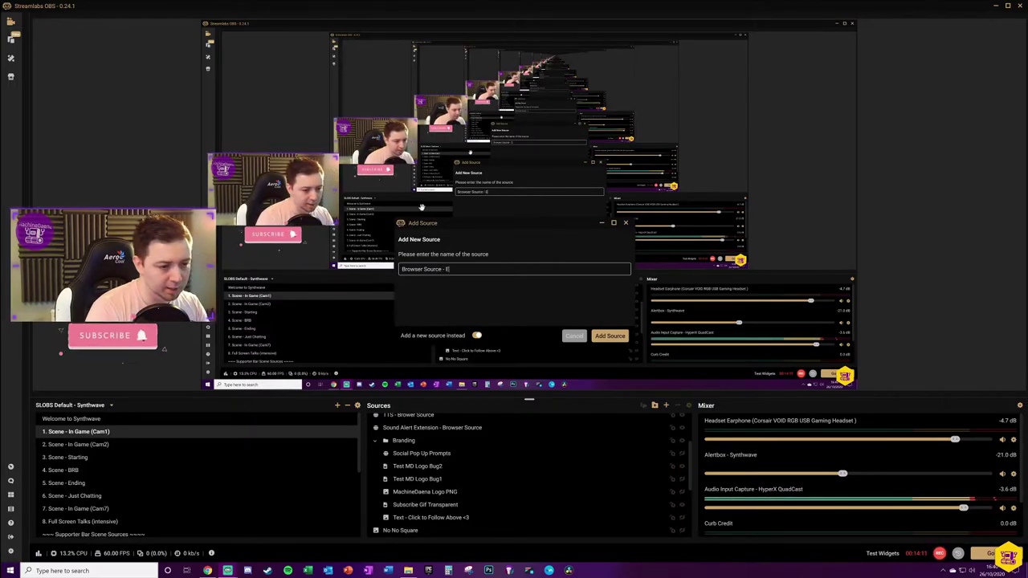
text(mote Wall TEST)
key(Return)
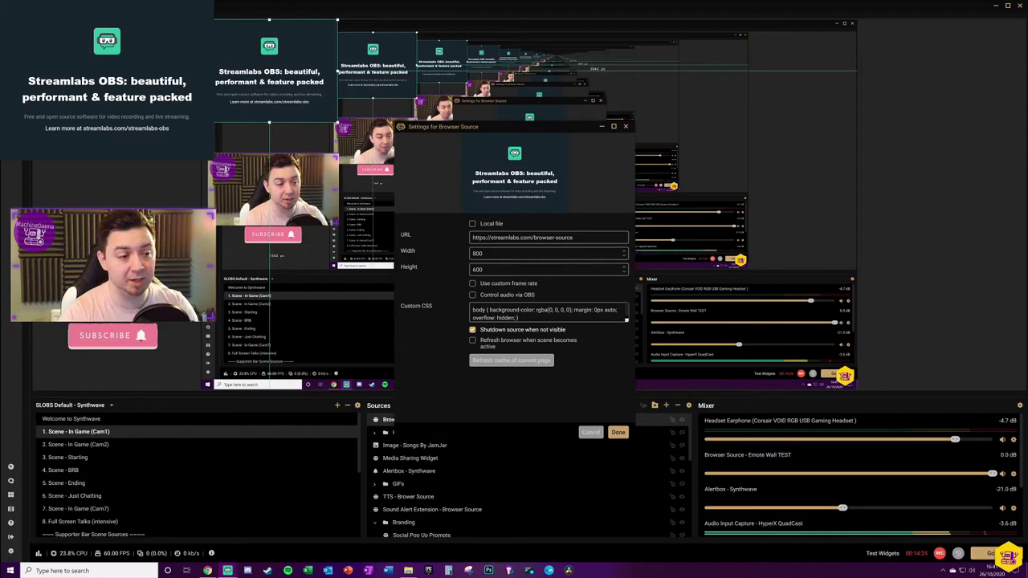
Replace the browser source's URL with the private Emote Wall widget URL and close its settings with the default width and height.
key(ctrl+a)
key(ctrl+v)
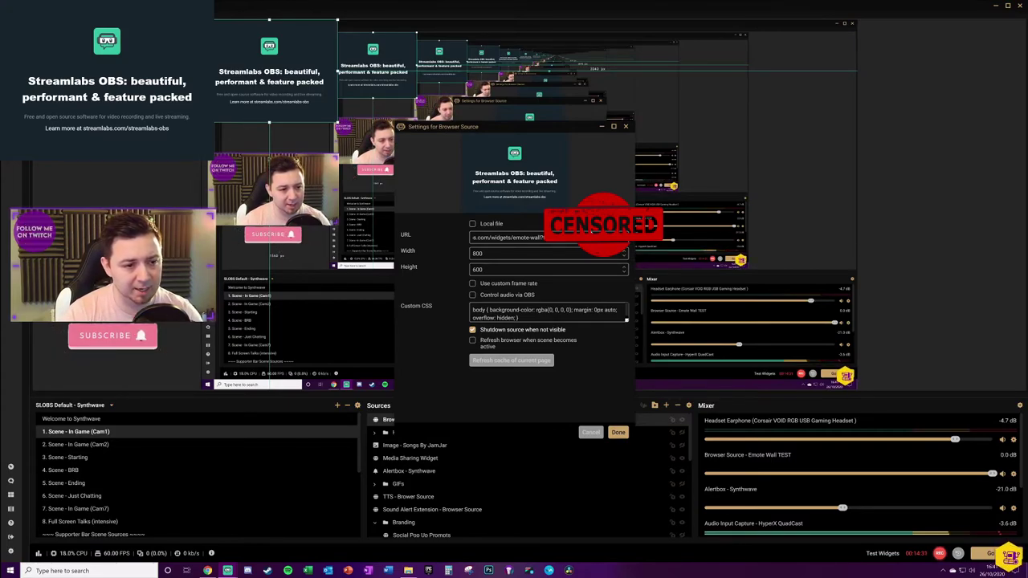
click(554, 251)
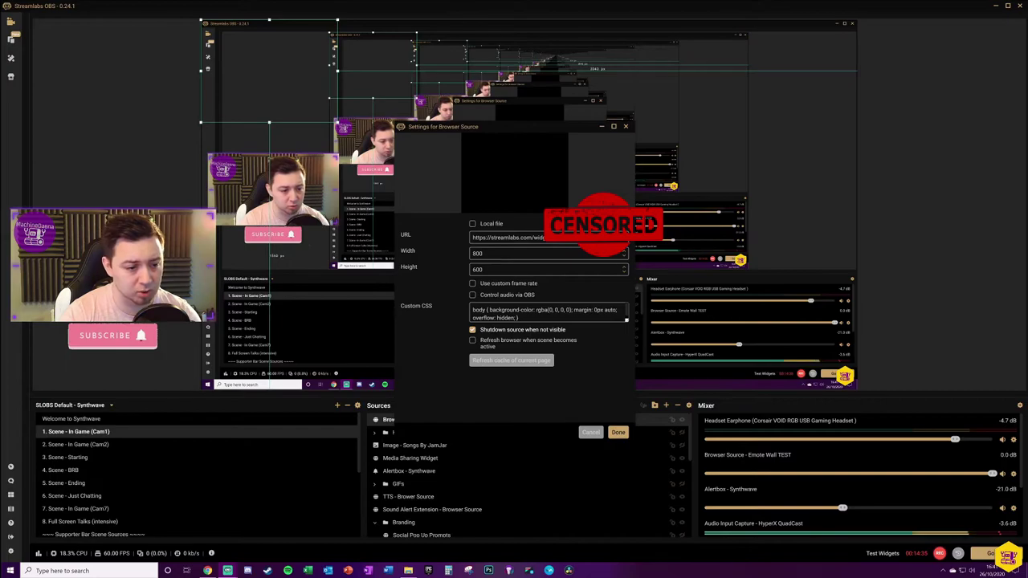
key(ctrl+a)
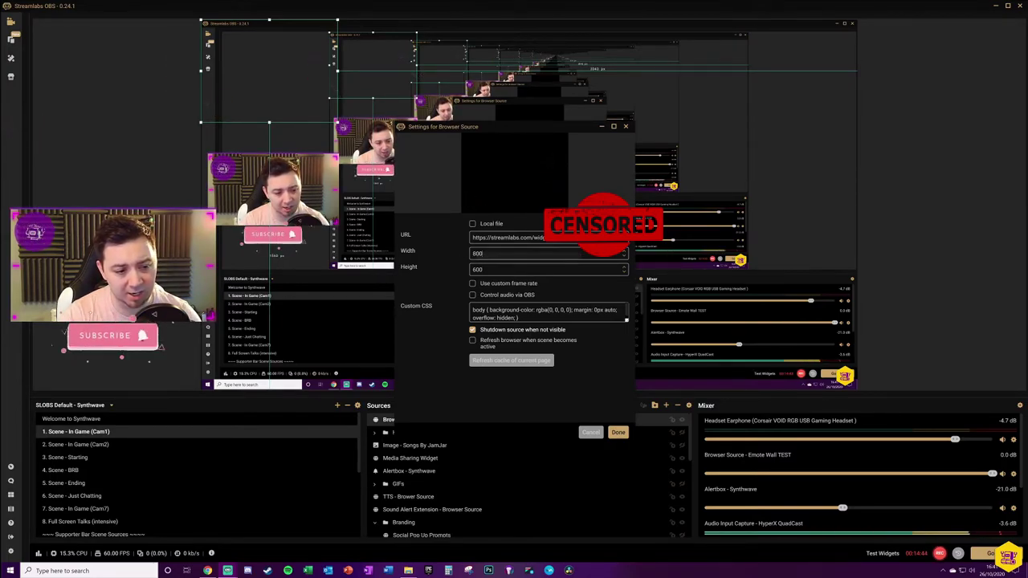
click(617, 432)
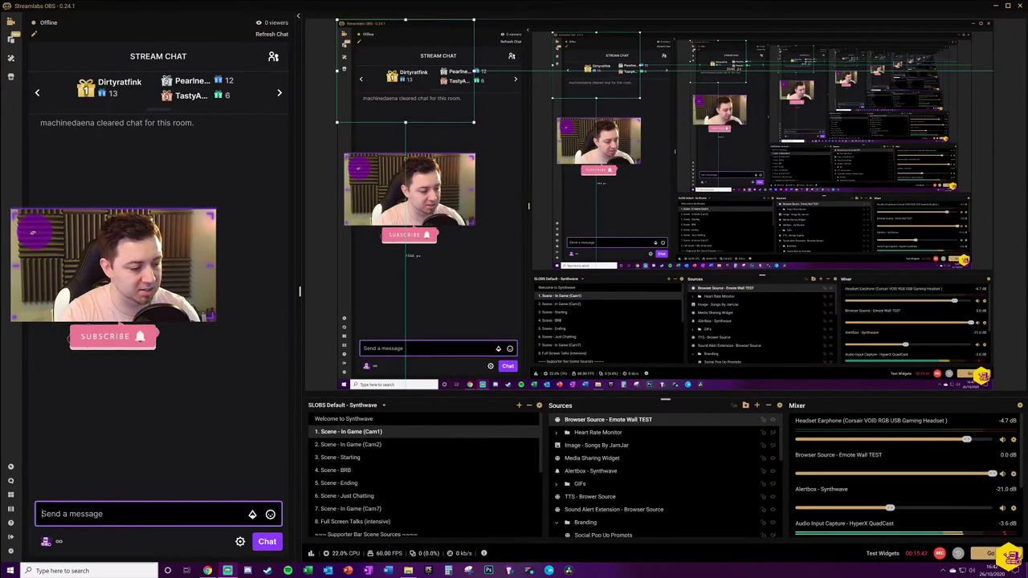
Test the Emote Wall source in the scene by sending a message of repeated machin57GiRTH emotes in the stream chat.
key(ctrl+v)
key(ctrl+v)
key(ctrl+v)
key(ctrl+v)
key(ctrl+v)
key(ctrl+v)
key(ctrl+v)
key(ctrl+v)
key(Return)
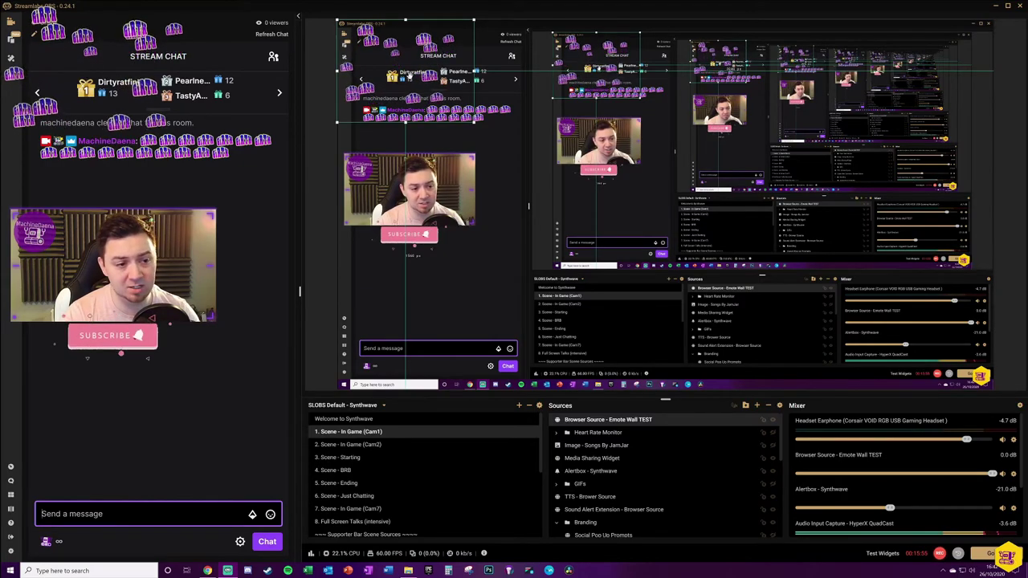
Move the Emote Wall source over the webcam and test it there with another batch of machin57GiRTH emotes in chat.
click(421, 97)
click(425, 191)
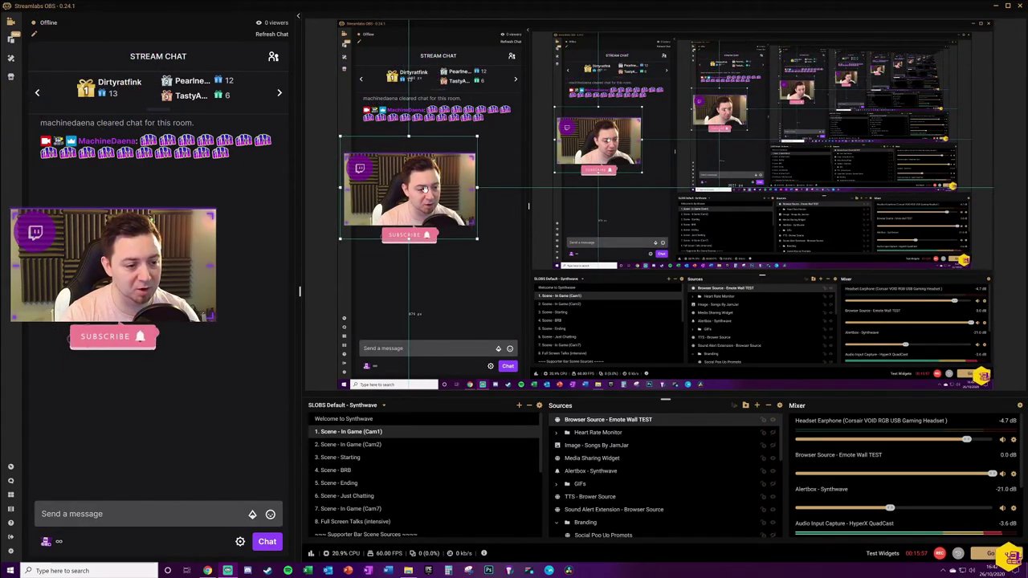
click(171, 521)
key(ctrl+v)
key(ctrl+v)
key(ctrl+v)
key(ctrl+v)
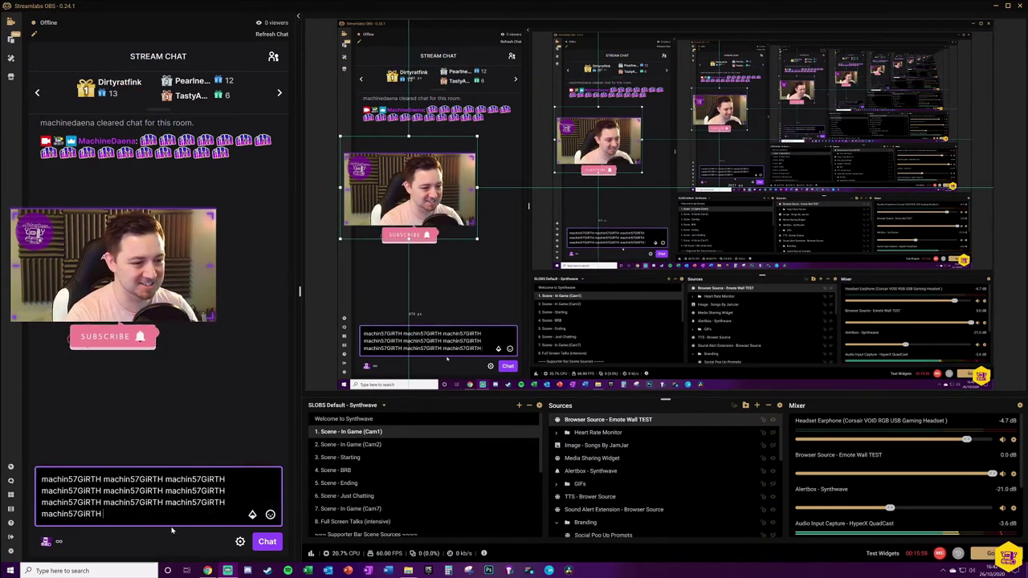
key(Return)
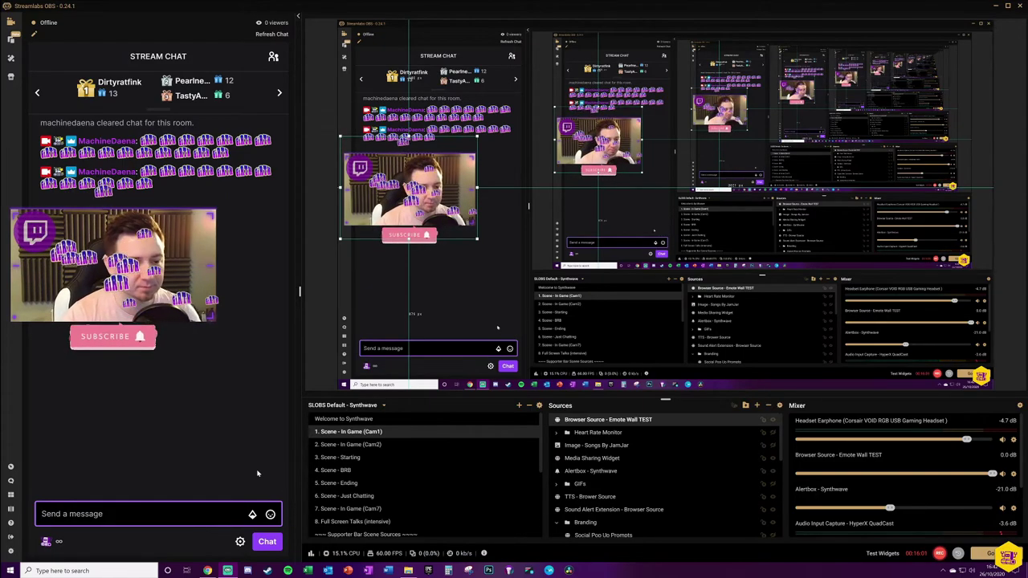
Move the Emote Wall source off the webcam, enlarge it across most of the canvas and send more machin57GiRTH emotes in chat.
click(425, 81)
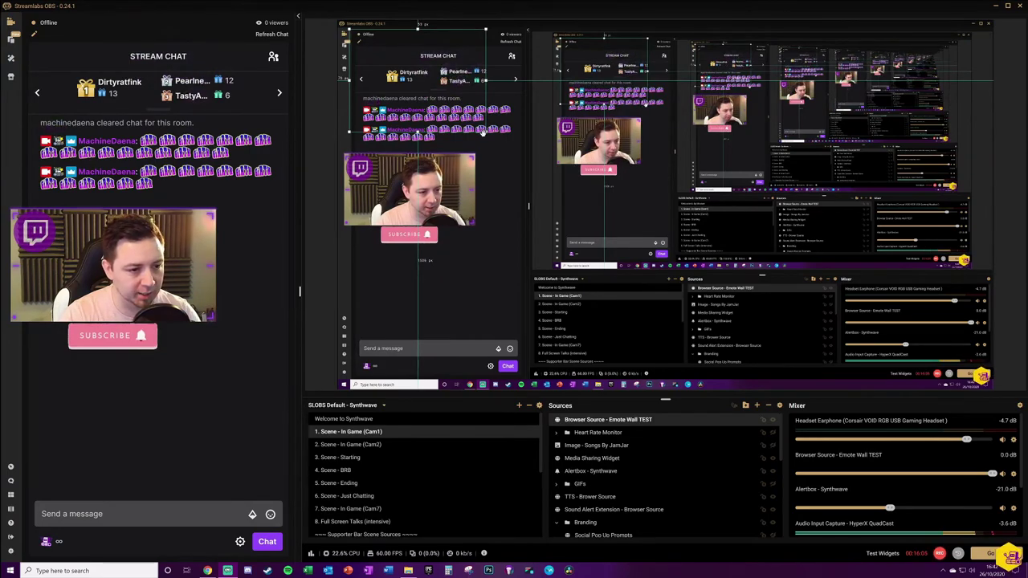
click(825, 298)
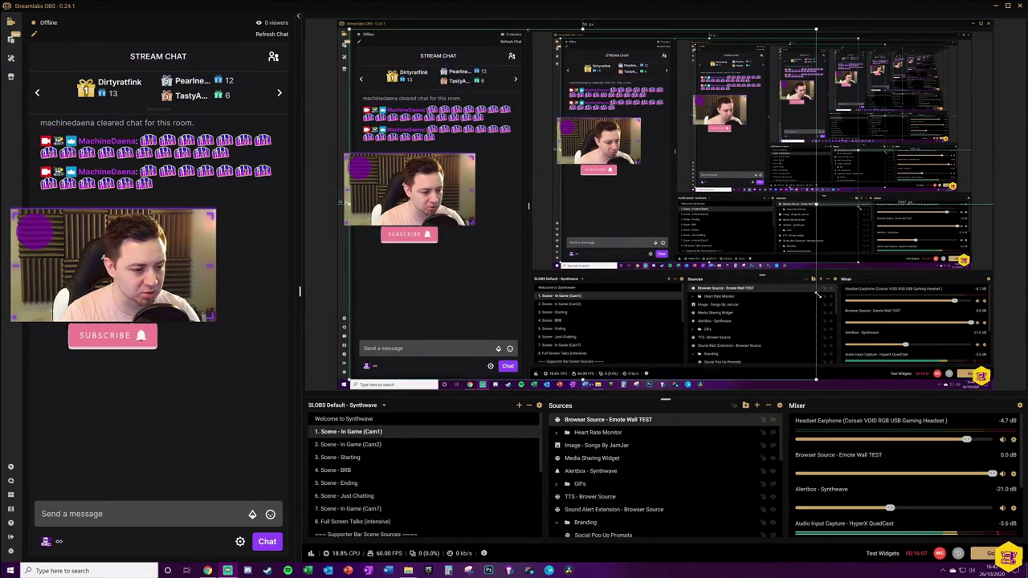
text(machin57GIRTH)
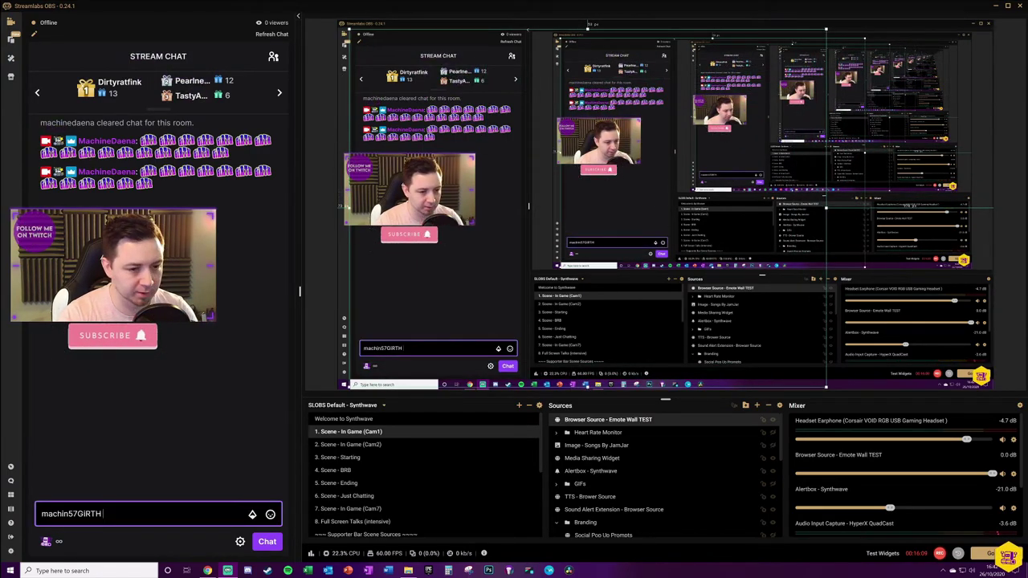
key(ctrl+v)
key(ctrl+v)
key(ctrl+v)
key(ctrl+v)
key(ctrl+v)
key(ctrl+v)
key(ctrl+v)
key(ctrl+v)
key(ctrl+v)
key(ctrl+v)
key(ctrl+v)
key(ctrl+v)
key(Return)
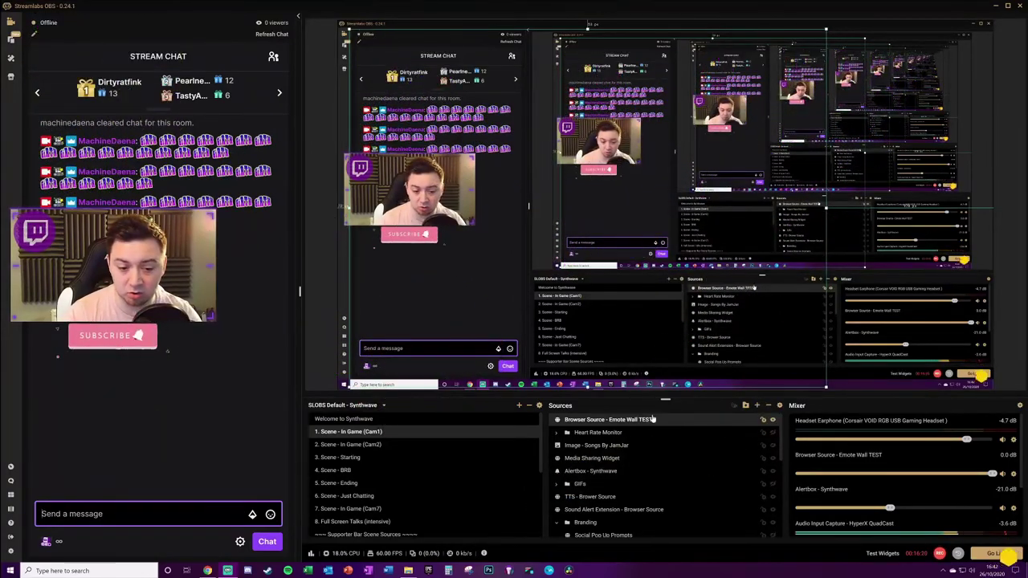
Toggle the Emote Wall source's visibility and fill the chat message with a long run of machin57GiRTH emotes.
click(772, 422)
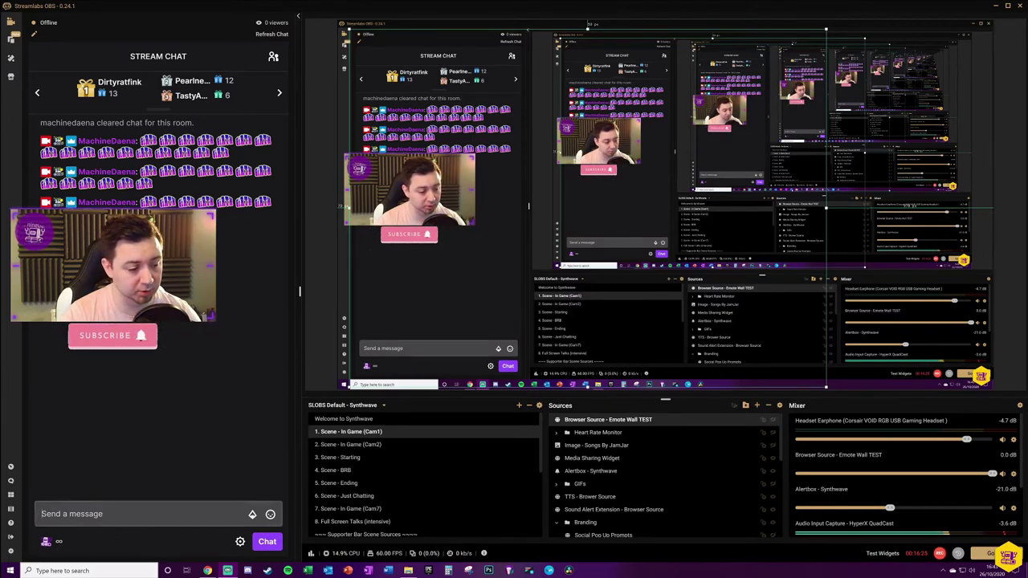
click(41, 514)
key(ctrl+v)
key(ctrl+v)
key(ctrl+v)
key(ctrl+v)
key(ctrl+v)
key(ctrl+v)
key(ctrl+v)
key(ctrl+v)
key(ctrl+v)
key(ctrl+v)
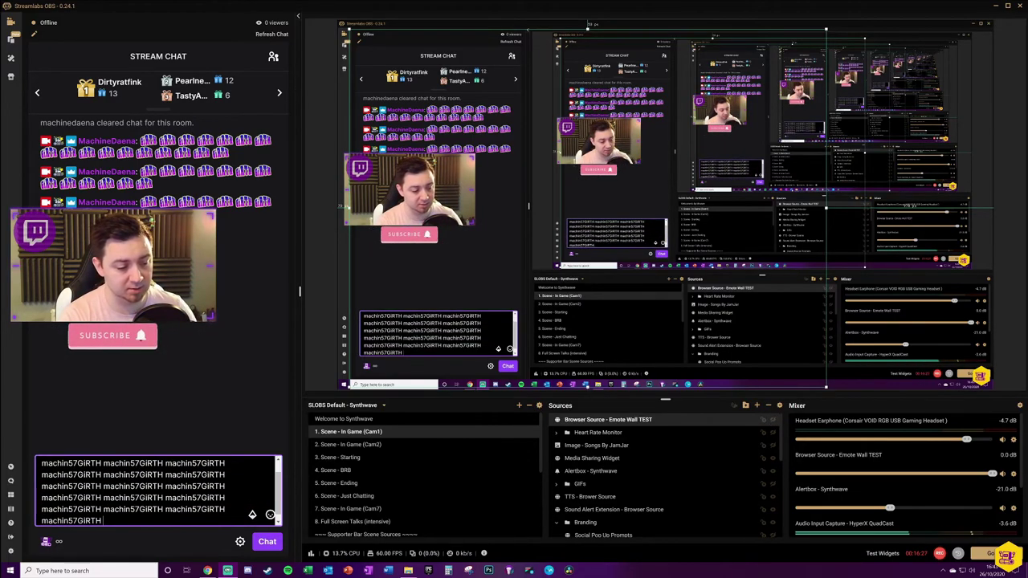